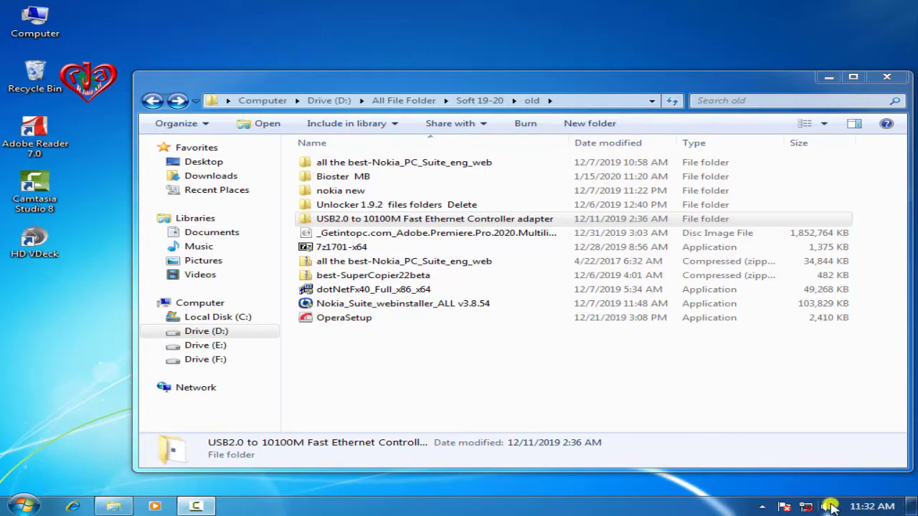
Check the computer's available network adapters in Network Connections through the Network and Sharing Center, and close the window
{"action": "mouse_move", "coordinate": [806, 507]}
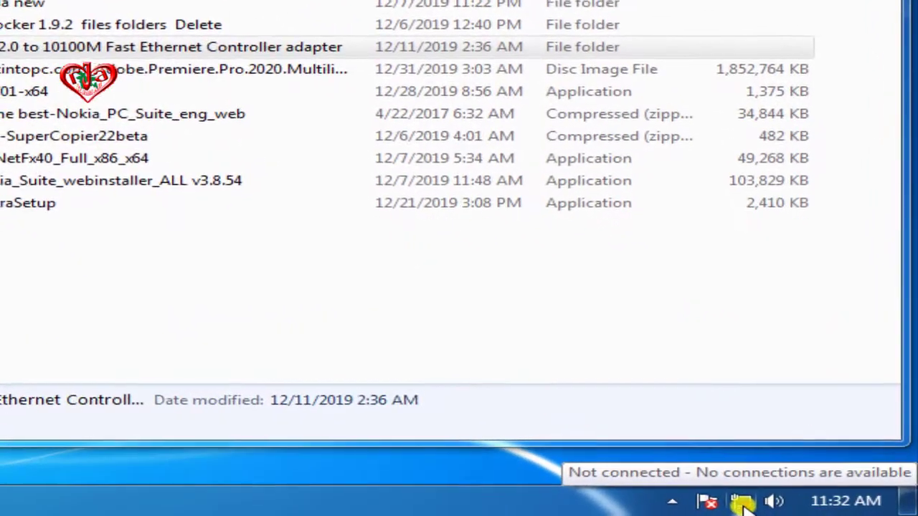
{"action": "left_click", "coordinate": [801, 508]}
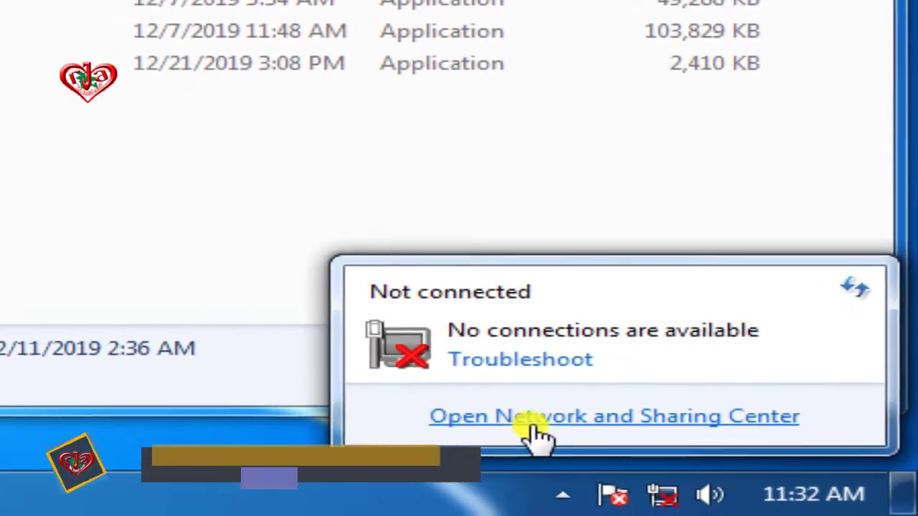
{"action": "left_click", "coordinate": [659, 446]}
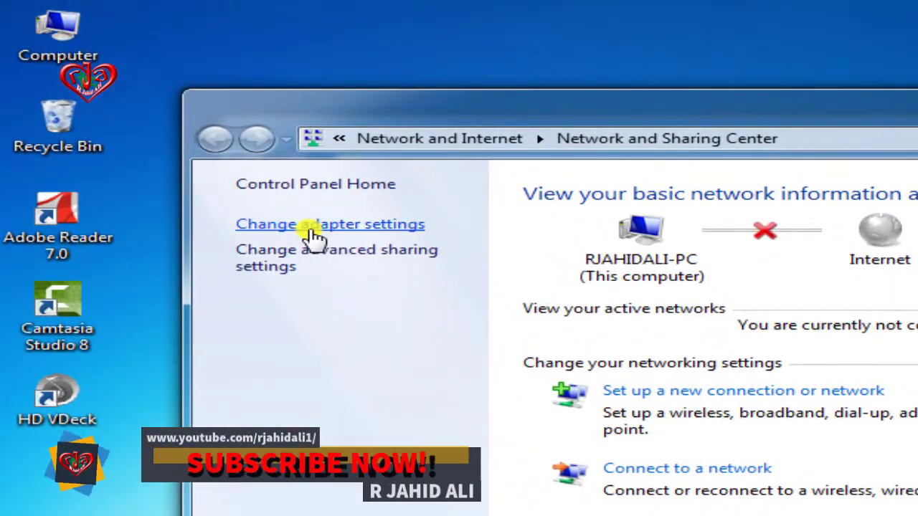
{"action": "left_click", "coordinate": [308, 225]}
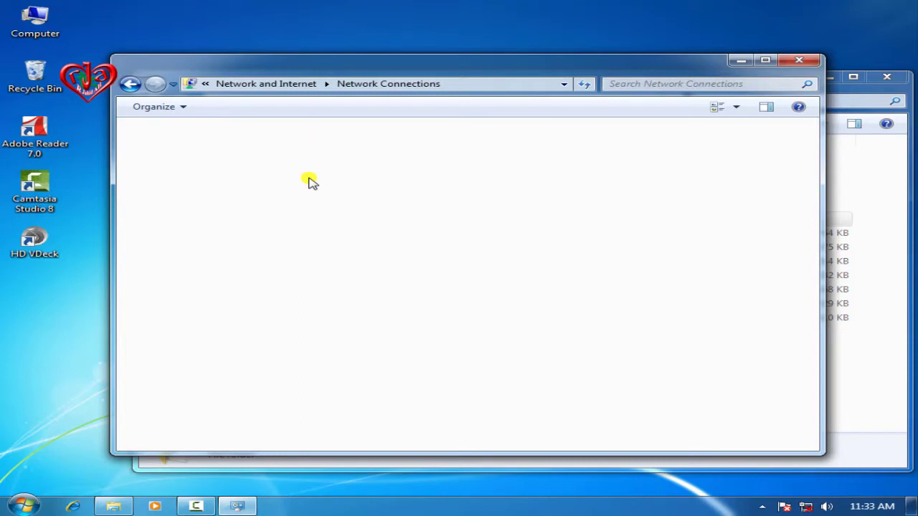
{"action": "left_click", "coordinate": [810, 62]}
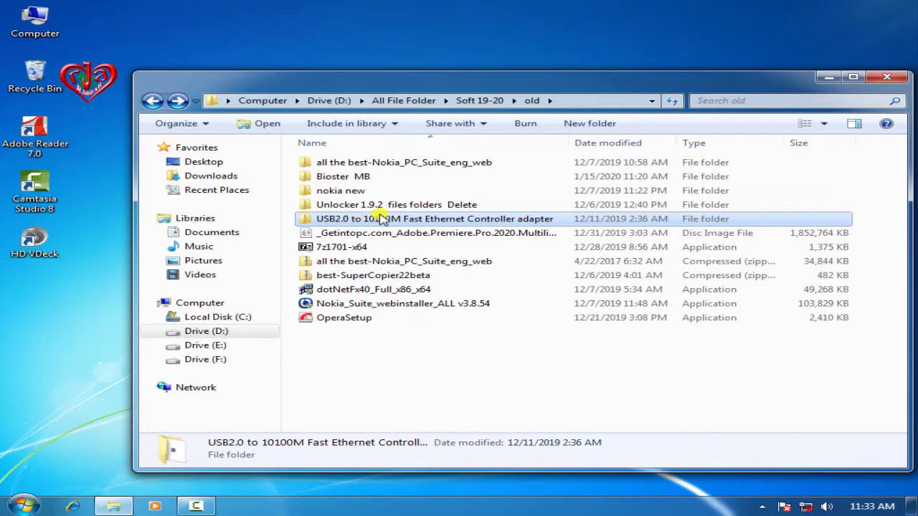
Open the "USB2.0 to 10100M Fast Ethernet Controller adapter" folder and run its Setup application as administrator
{"action": "mouse_move", "coordinate": [385, 222]}
{"action": "mouse_move", "coordinate": [379, 225]}
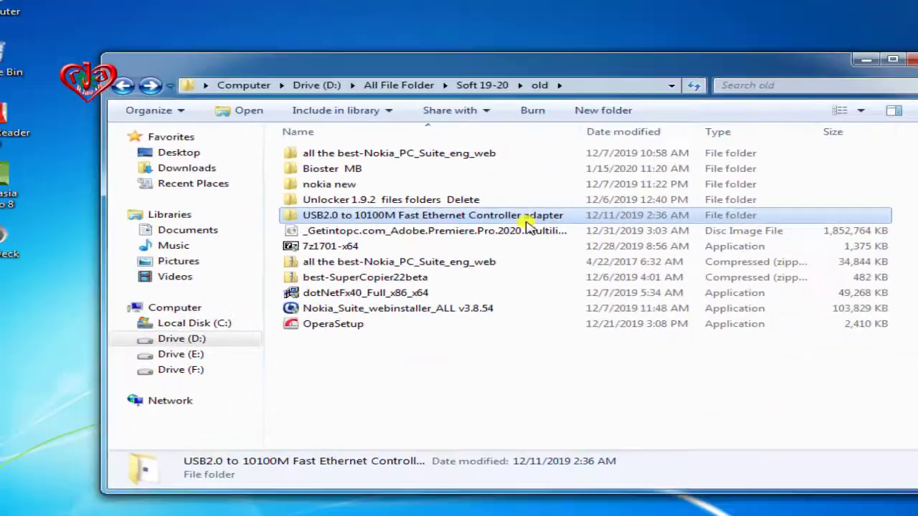
{"action": "double_click", "coordinate": [656, 162]}
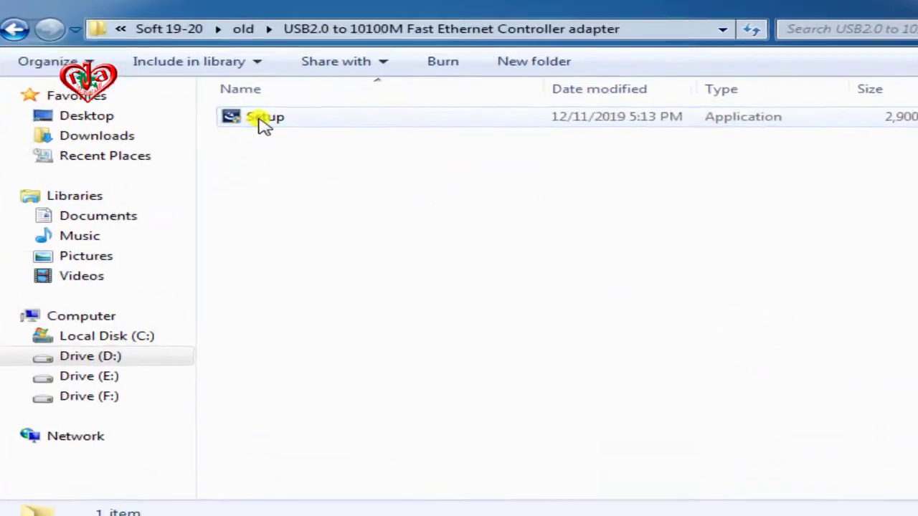
{"action": "right_click", "coordinate": [264, 123]}
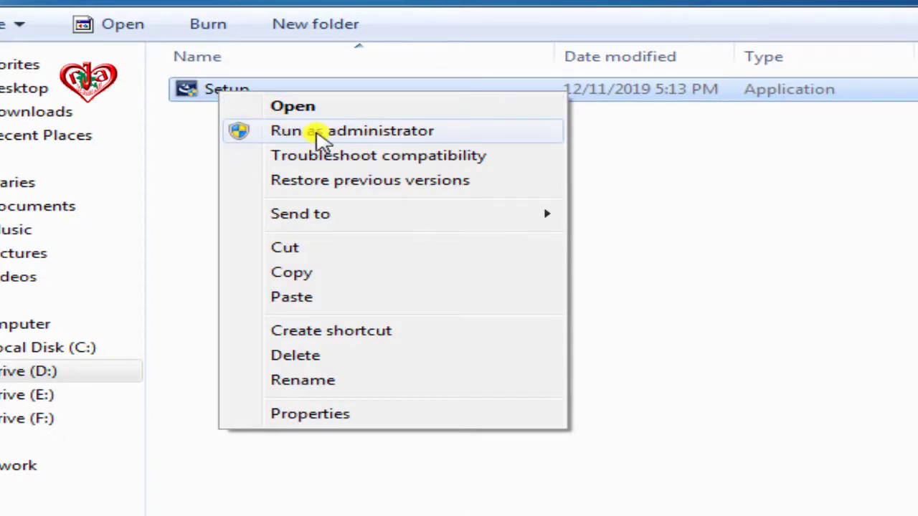
{"action": "left_click", "coordinate": [321, 136]}
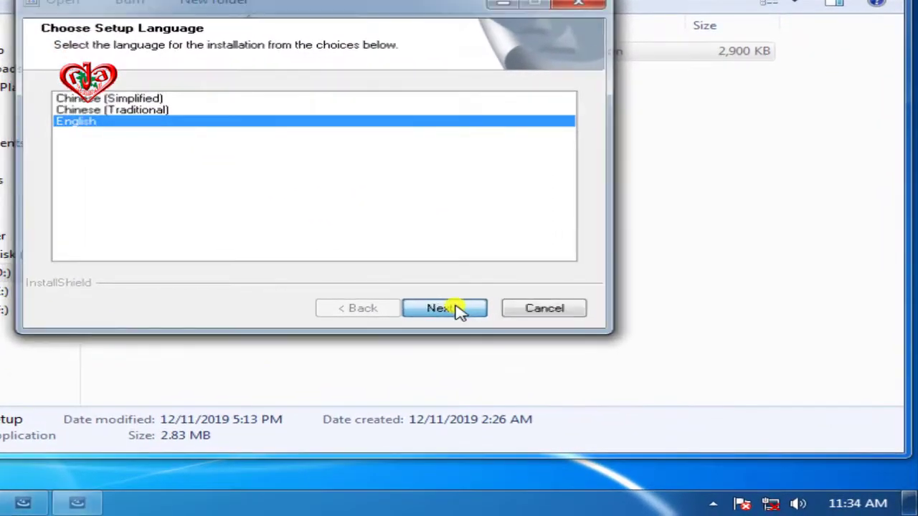
Install the RD9700 USB Ethernet Adapter driver with English as the setup language and finish the wizard
{"action": "left_click", "coordinate": [459, 310]}
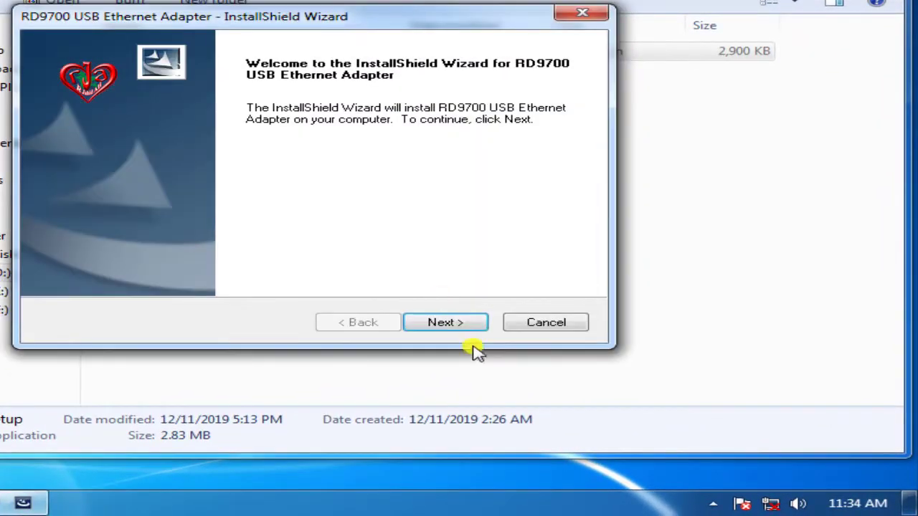
{"action": "left_click", "coordinate": [461, 328]}
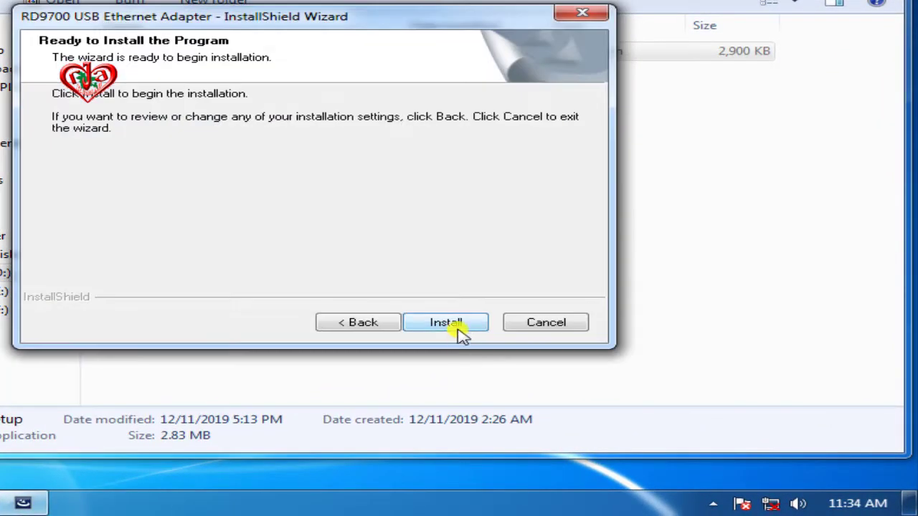
{"action": "left_click", "coordinate": [456, 326]}
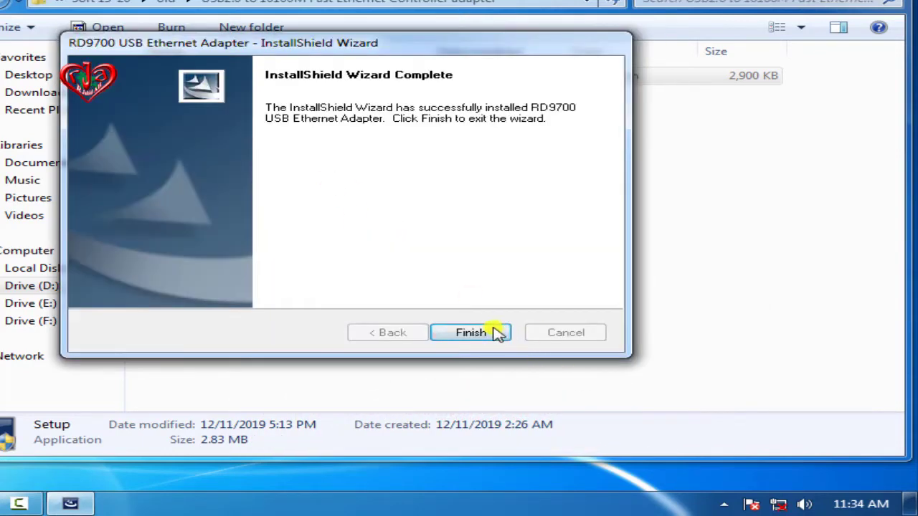
{"action": "left_click", "coordinate": [480, 335]}
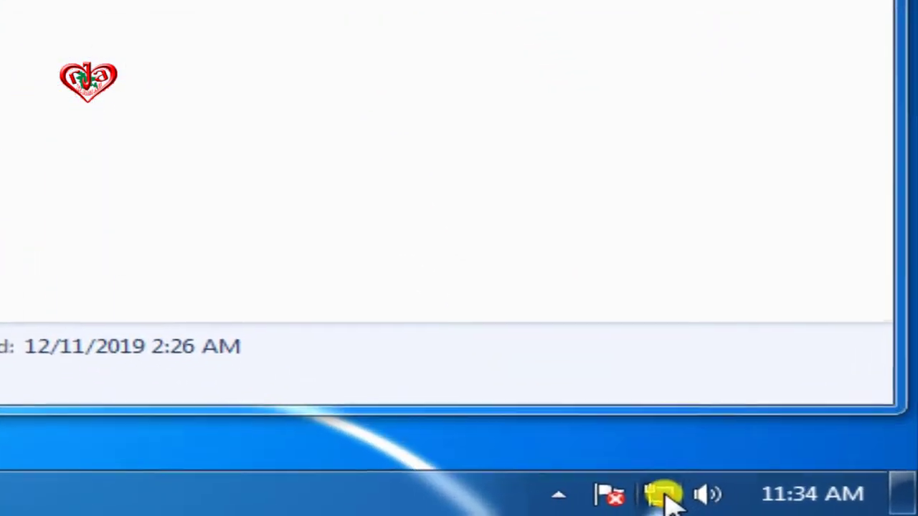
Open the adapter settings from the Network and Sharing Center
{"action": "left_click", "coordinate": [790, 505]}
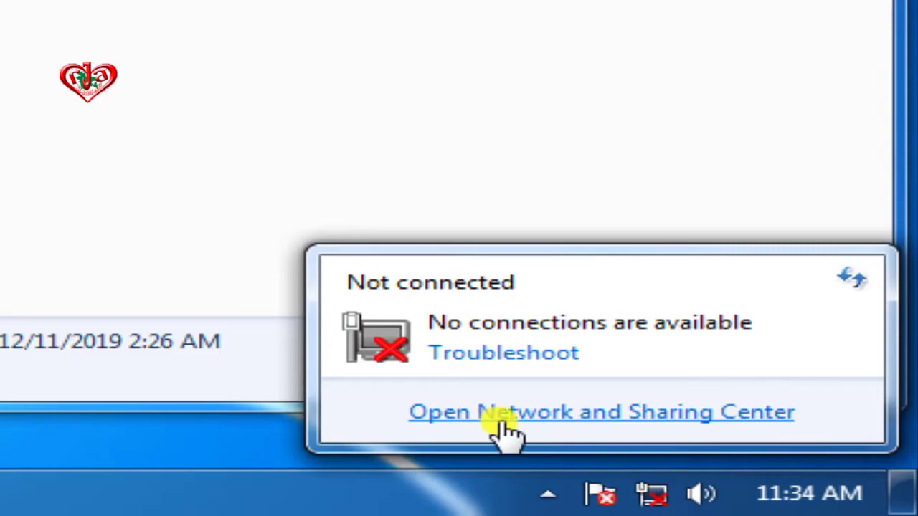
{"action": "left_click", "coordinate": [606, 415]}
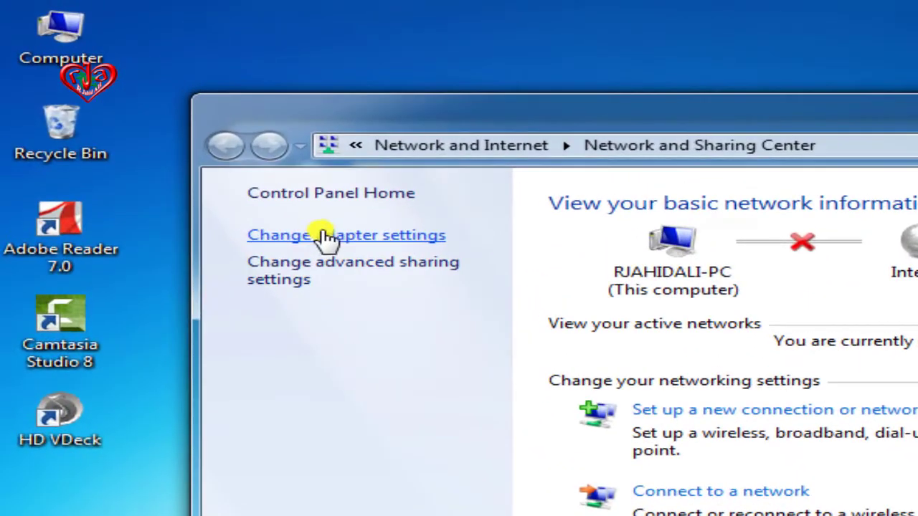
{"action": "left_click", "coordinate": [323, 243]}
Refresh the Network Connections list several times to check for the USB Ethernet adapter
{"action": "right_click", "coordinate": [282, 209]}
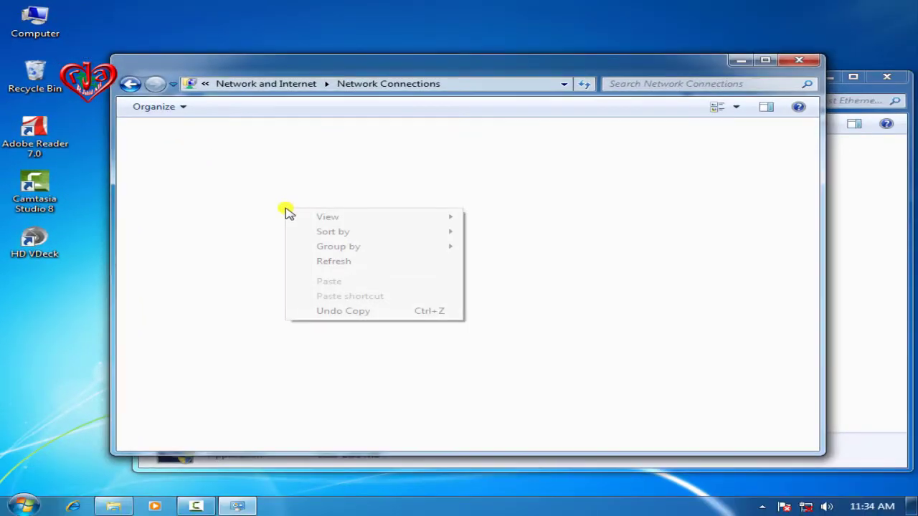
{"action": "left_click", "coordinate": [346, 263]}
{"action": "right_click", "coordinate": [298, 202]}
{"action": "left_click", "coordinate": [350, 252]}
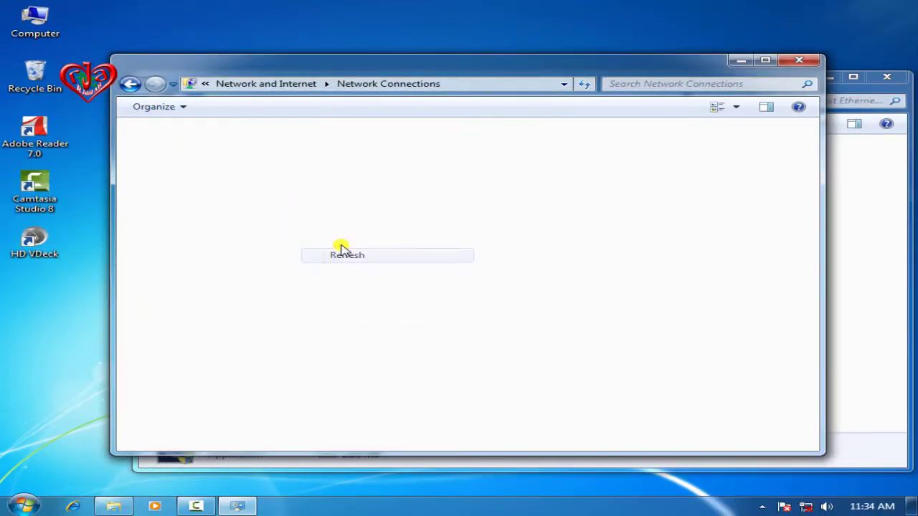
{"action": "right_click", "coordinate": [299, 199]}
{"action": "left_click", "coordinate": [366, 255]}
{"action": "right_click", "coordinate": [289, 187]}
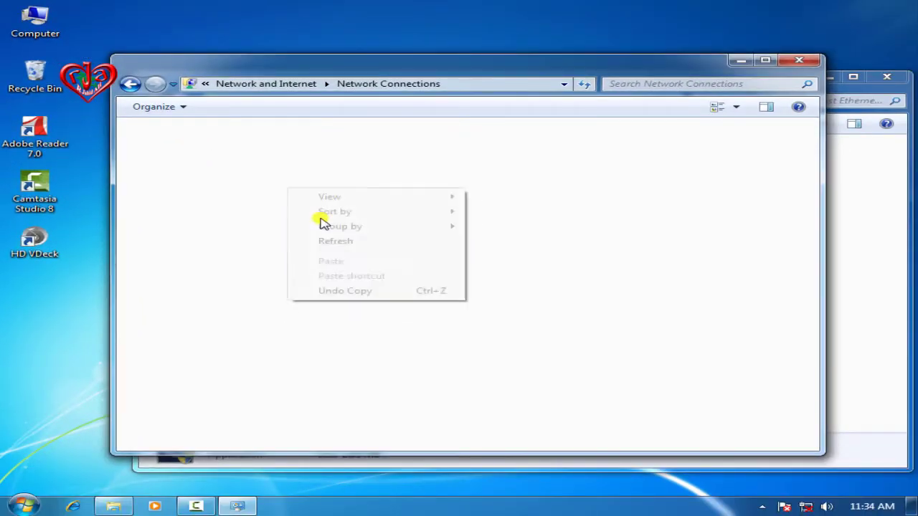
{"action": "left_click", "coordinate": [351, 246]}
{"action": "right_click", "coordinate": [291, 181]}
{"action": "left_click", "coordinate": [351, 238]}
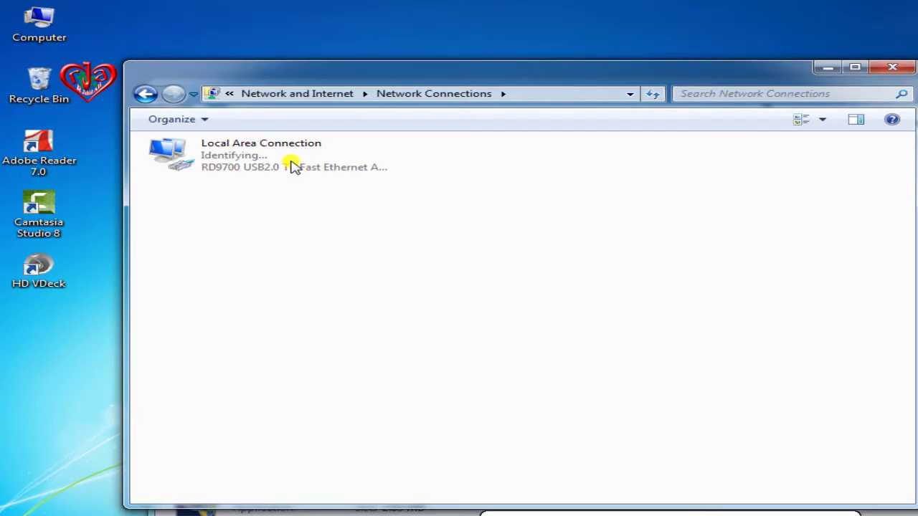
Dismiss the open context menu and close the Network Connections window
{"action": "right_click", "coordinate": [469, 276]}
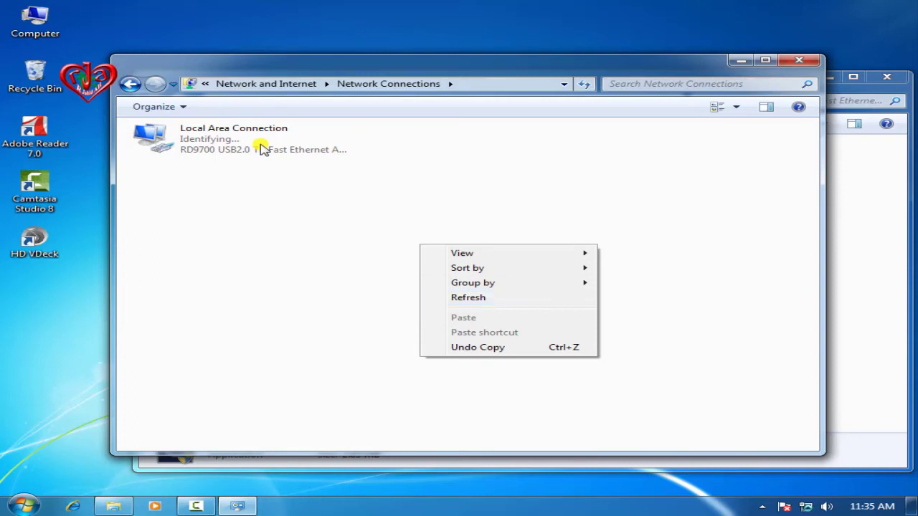
{"action": "left_click", "coordinate": [263, 148]}
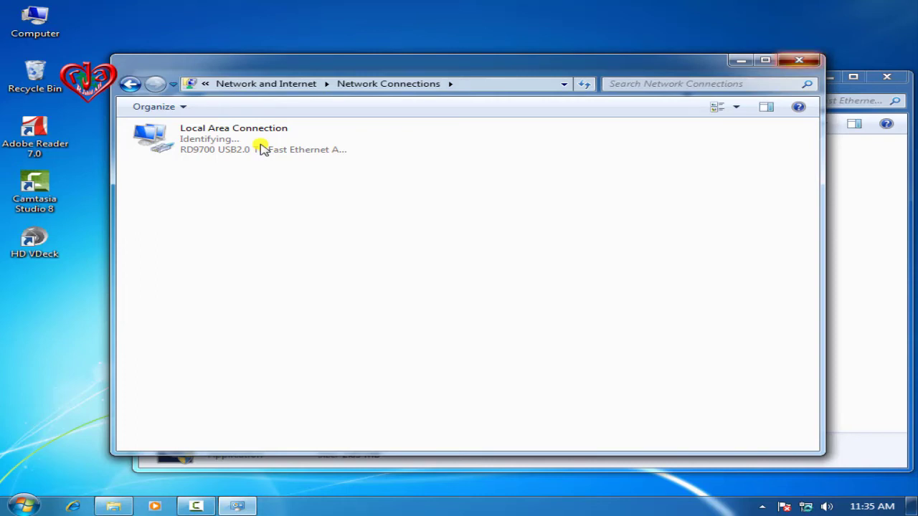
{"action": "key", "text": "alt+F4"}
Refresh the contents of the USB Ethernet adapter's driver folder
{"action": "key", "text": "shift+F10"}
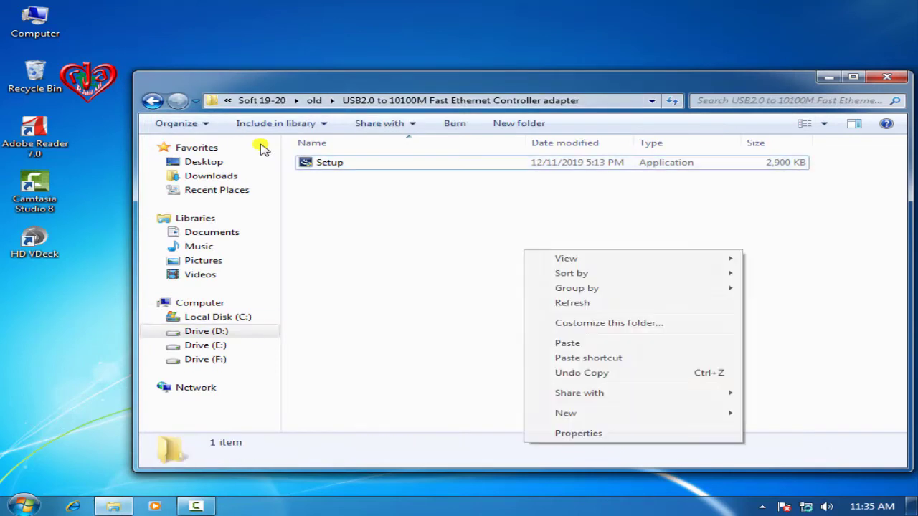
{"action": "key", "text": "Down"}
{"action": "key", "text": "Down"}
{"action": "key", "text": "Down"}
{"action": "key", "text": "Down"}
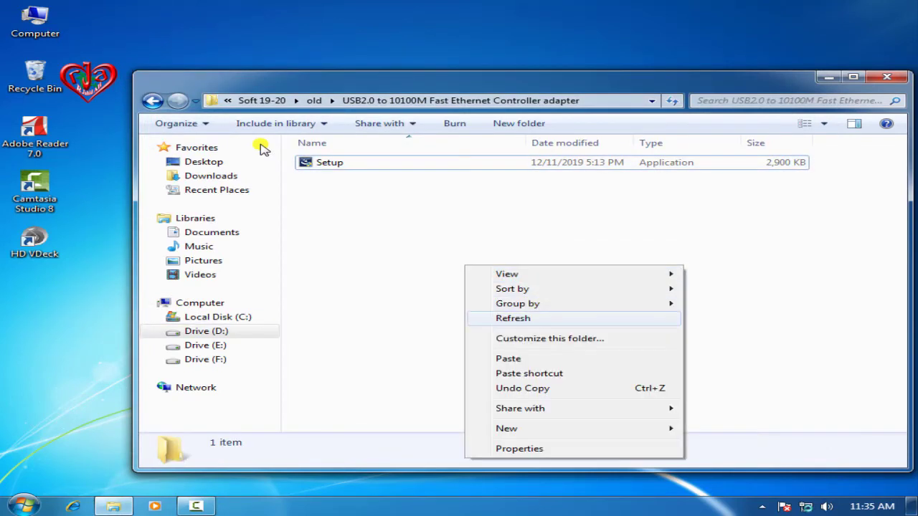